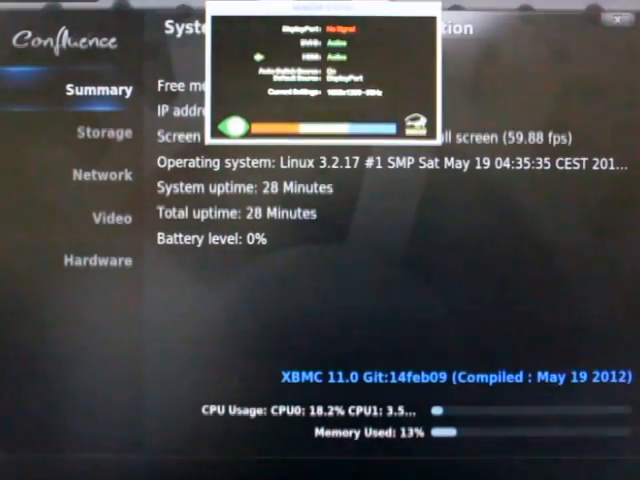
# - Reboot OpenELEC from the shutdown menu and wait for XBMC's home screen
pyautogui.press('s')
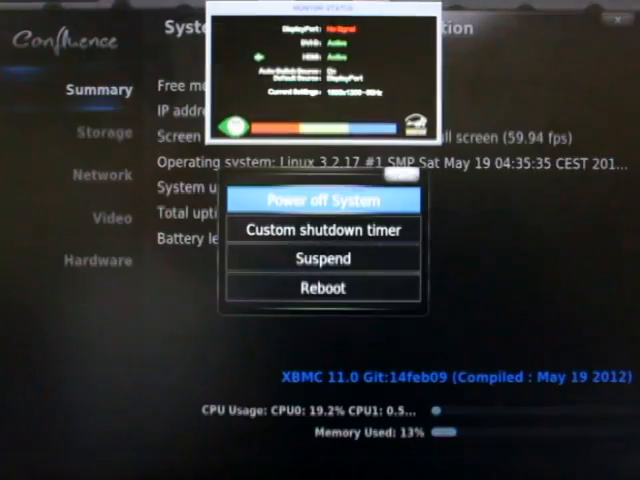
pyautogui.press('Down')
pyautogui.press('Down')
pyautogui.press('Down')
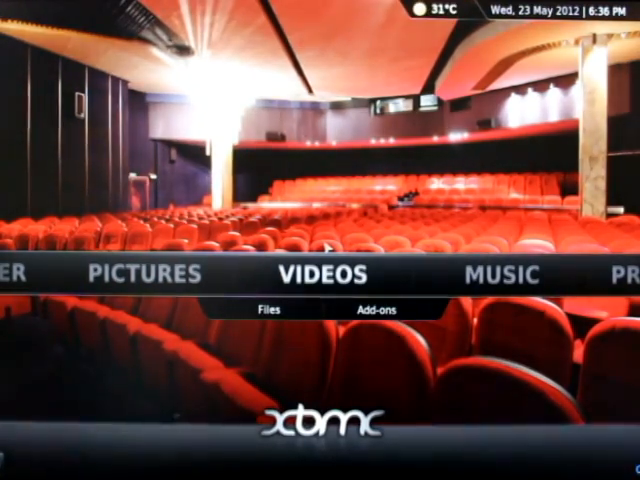
# - Go from the home menu's System entry into Settings > System > Audio output
pyautogui.press('Right')
pyautogui.press('Right')
pyautogui.press('Right')
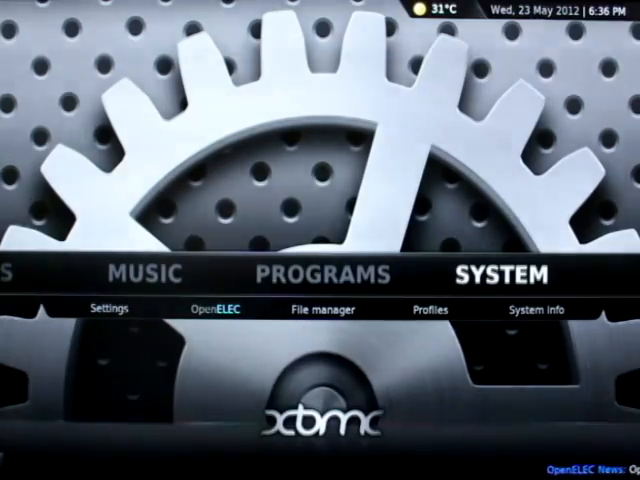
pyautogui.press('Return')
pyautogui.press('Up')
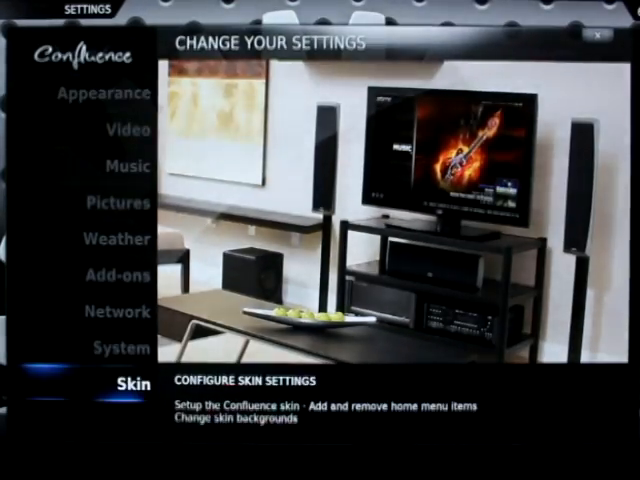
pyautogui.press('Up')
pyautogui.press('Return')
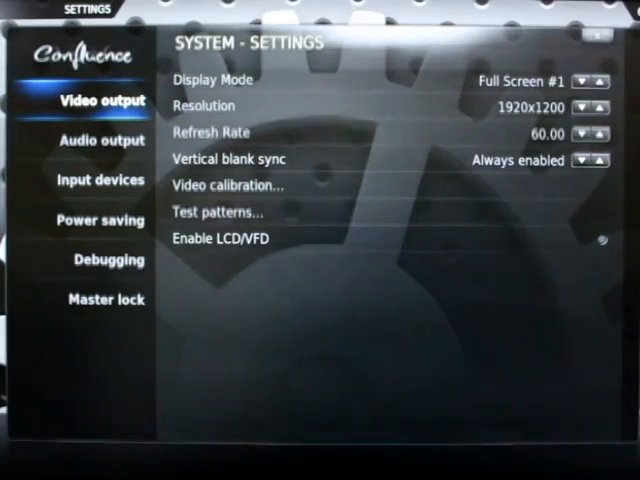
pyautogui.press('Down')
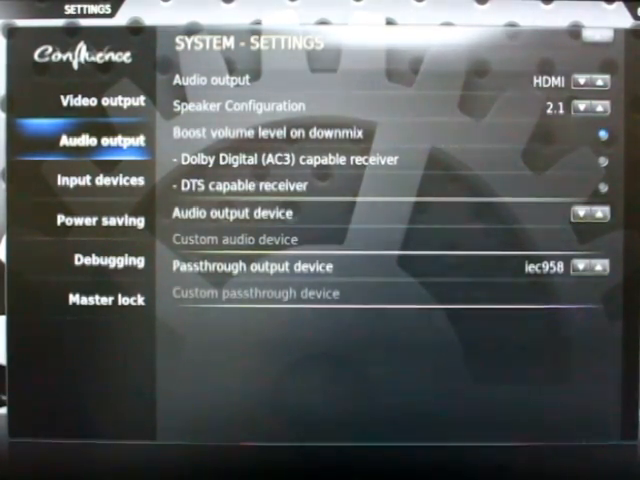
pyautogui.press('Right')
# - Set speakers to 5.1 and audio output device to Custom with plug:hdmi:NVidia
pyautogui.press('Down')
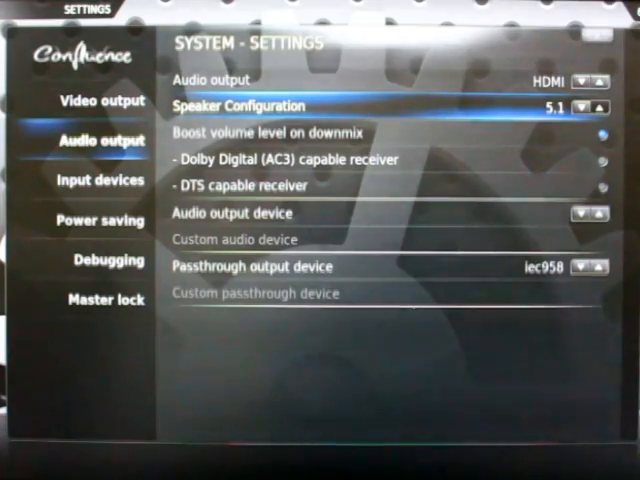
pyautogui.press('Down')
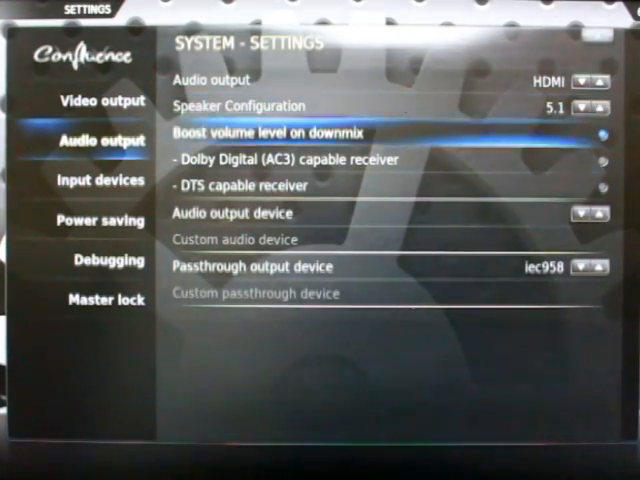
pyautogui.press('Down')
pyautogui.press('Down')
pyautogui.press('Down')
pyautogui.press('Left')
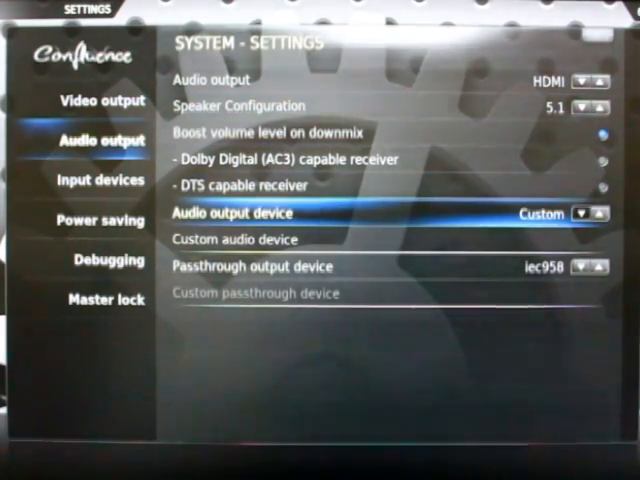
pyautogui.press('Down')
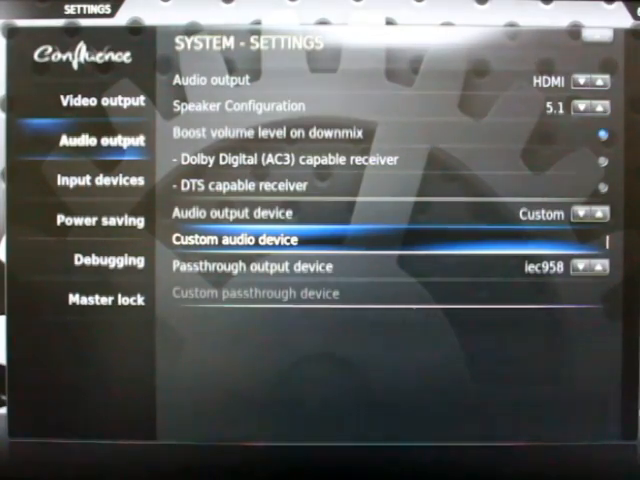
pyautogui.write('plug')
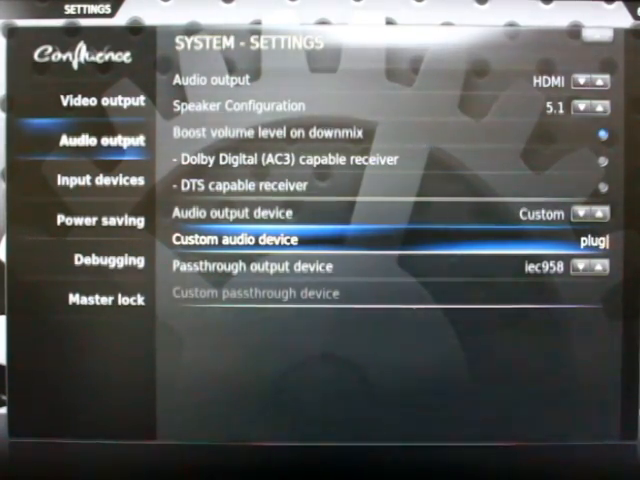
pyautogui.write(':hdmi:NV')
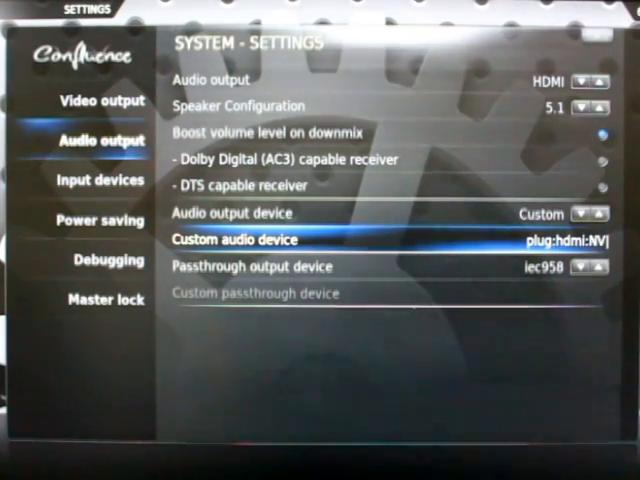
pyautogui.write('idia')
pyautogui.press('Down')
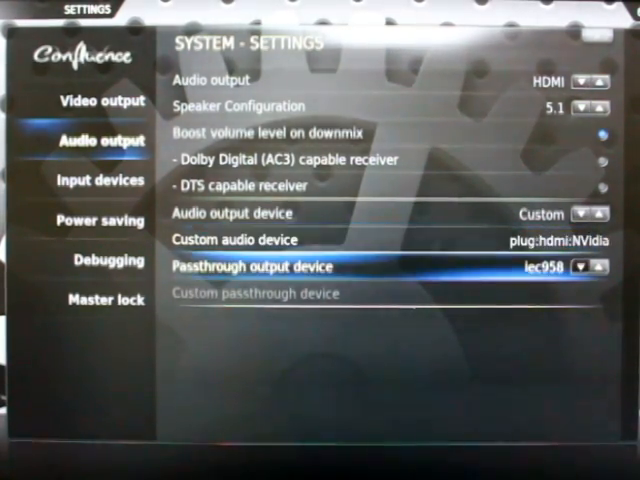
# - Set passthrough output device to Custom with hdmi:NVidia and return to the settings list
pyautogui.press('Right')
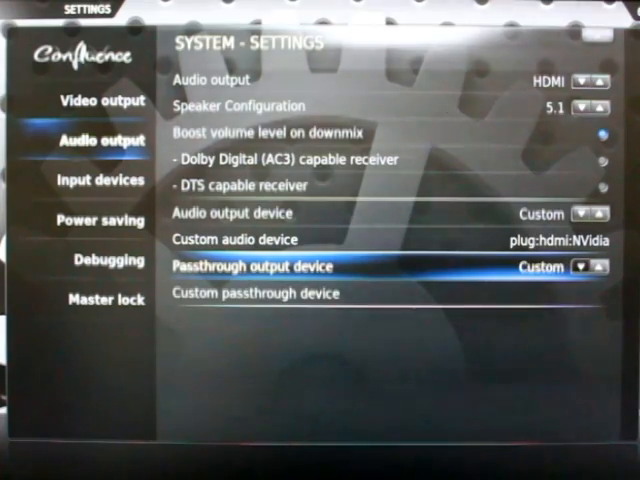
pyautogui.press('Down')
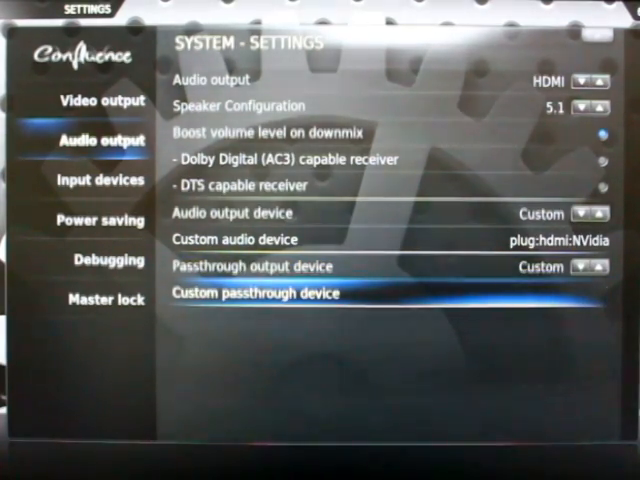
pyautogui.write('hdmi:NVi')
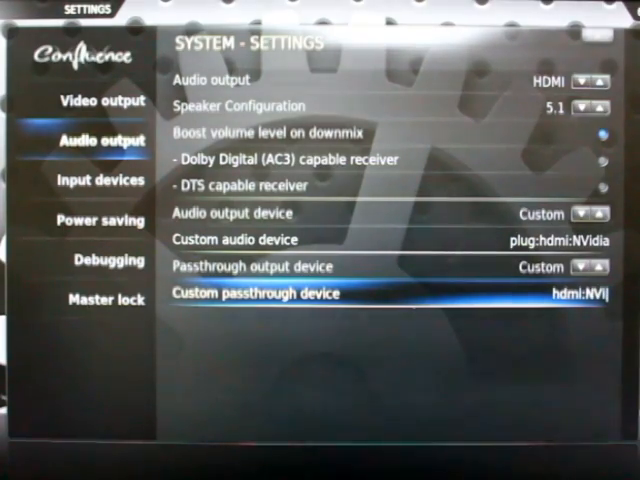
pyautogui.write('dia')
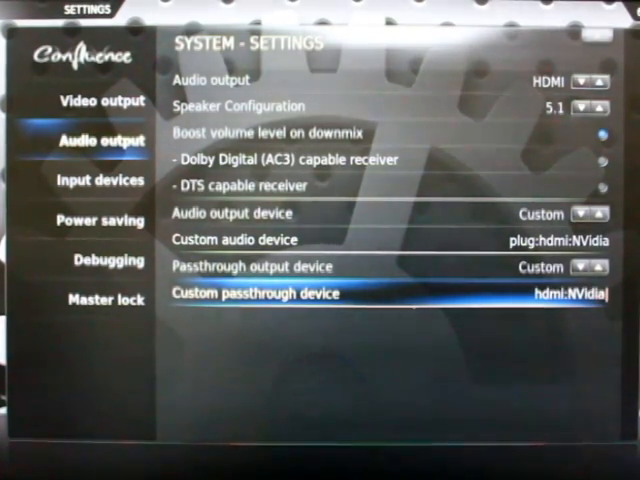
pyautogui.press('Up')
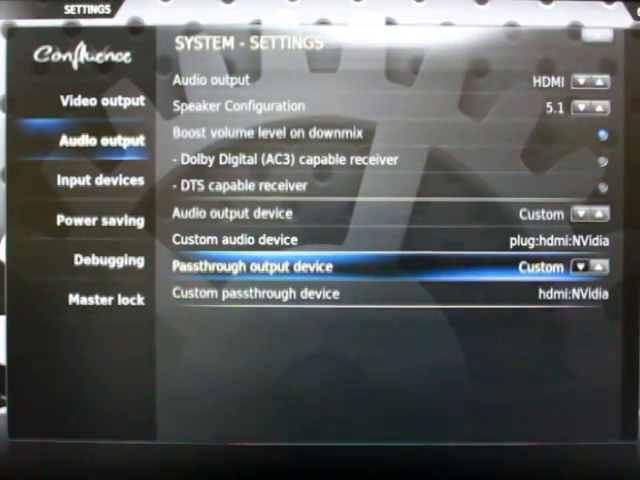
pyautogui.press('Escape')
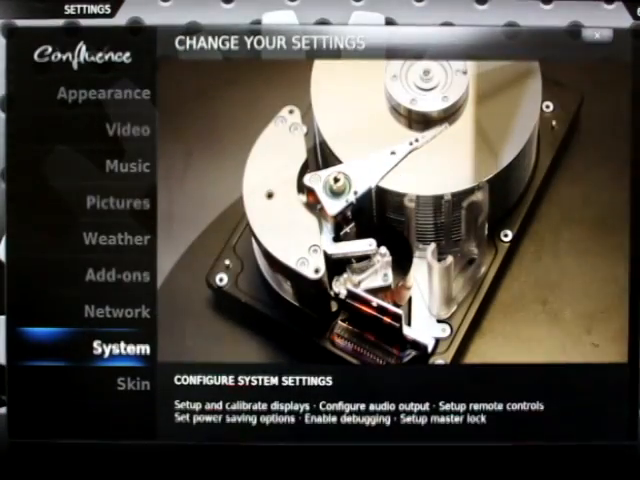